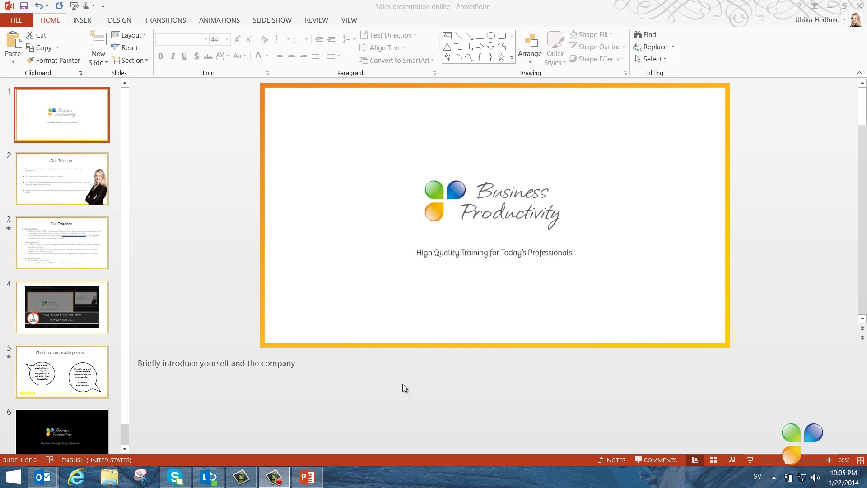
Step through Our Solution and Our Offerings to slide 4's Presenter View video.
click(90, 202)
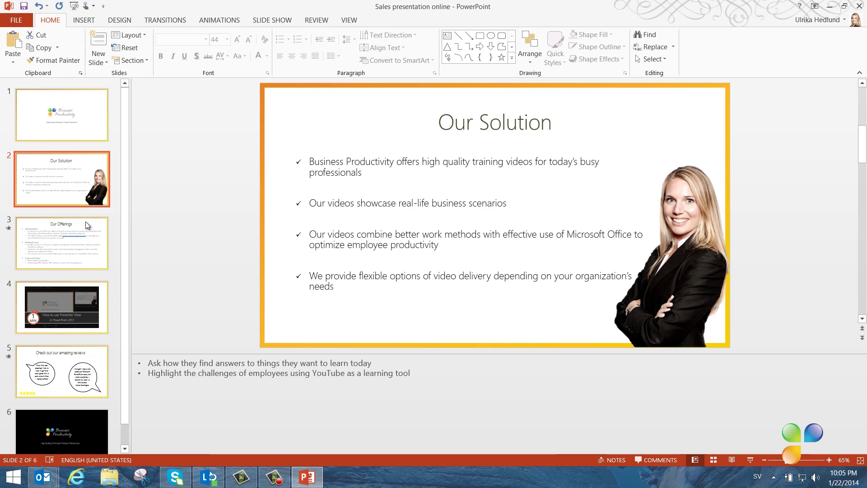
click(80, 261)
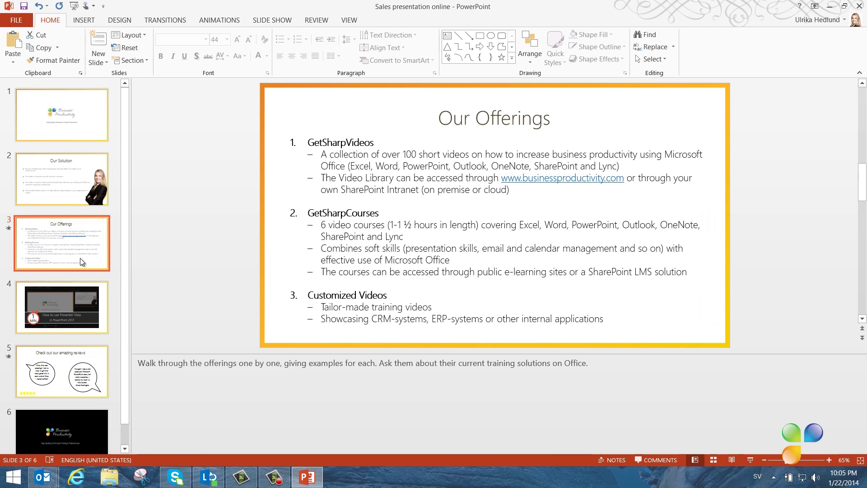
click(82, 298)
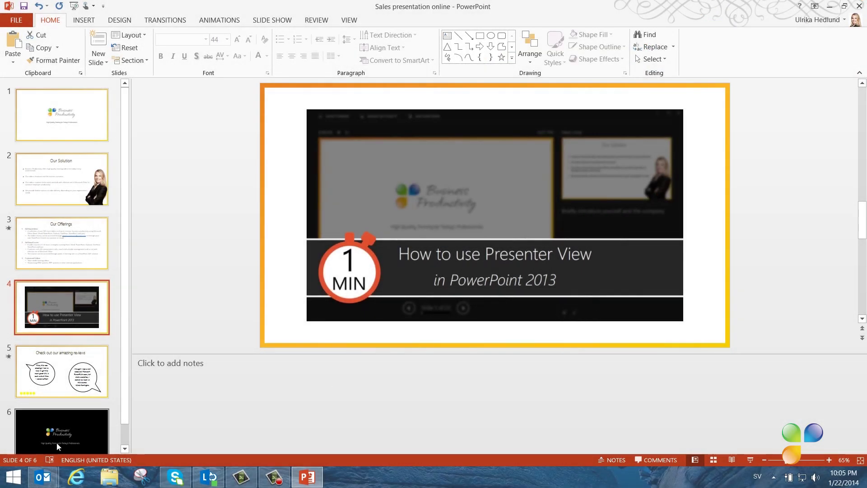
Show slide 6, the black Business Productivity closing slide.
click(56, 441)
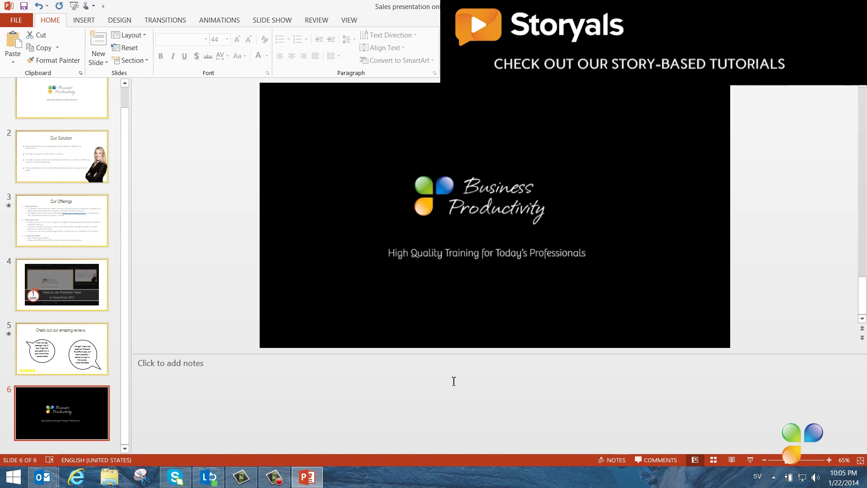
Optimize the presentation's media for compatibility from the Info page.
click(22, 20)
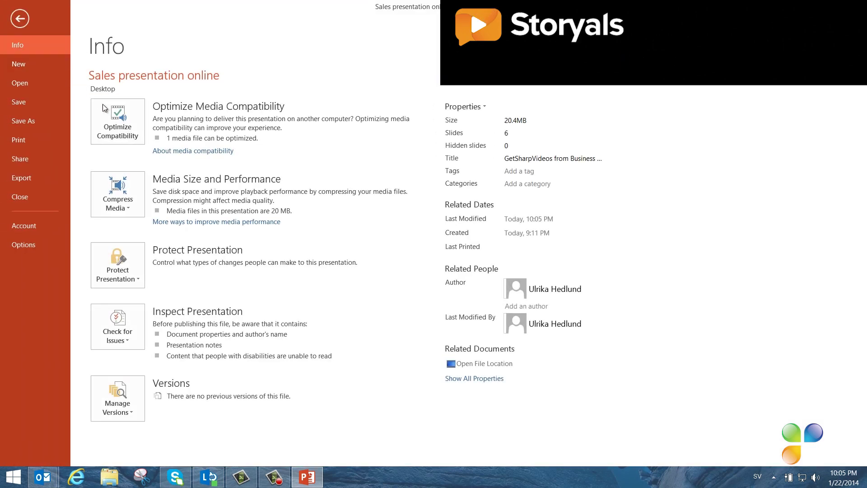
click(119, 125)
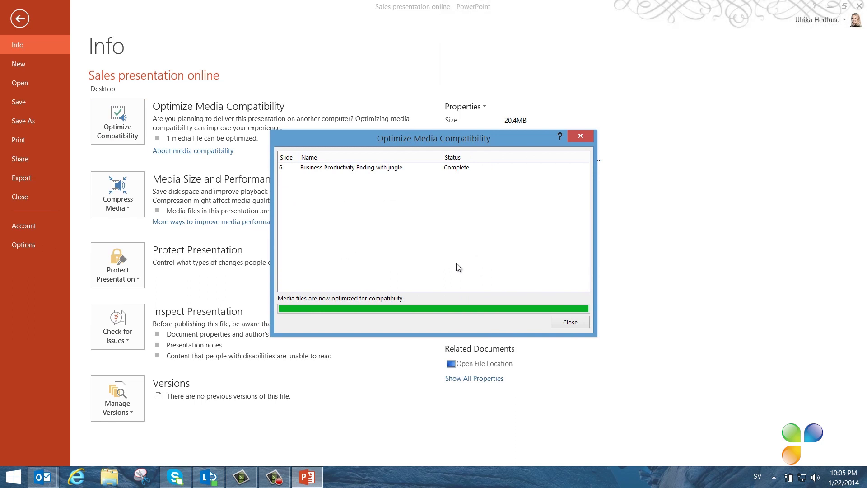
click(570, 323)
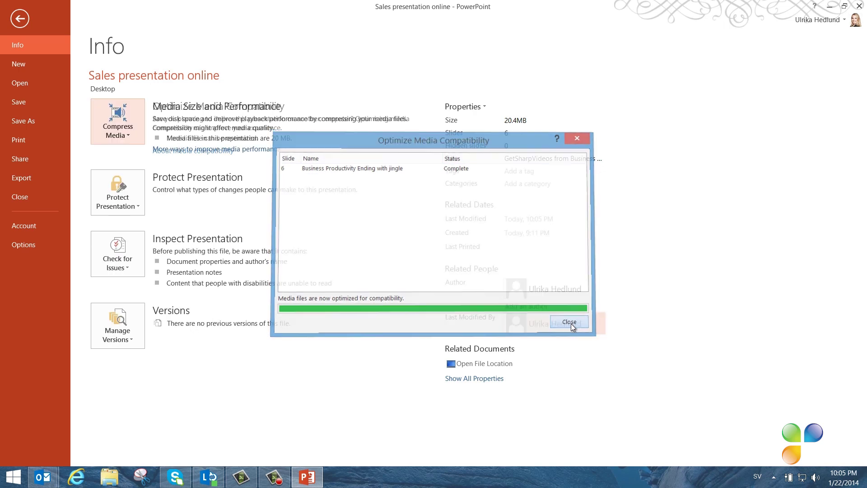
Compress the media to Internet Quality, saving 0.41 MB.
click(122, 136)
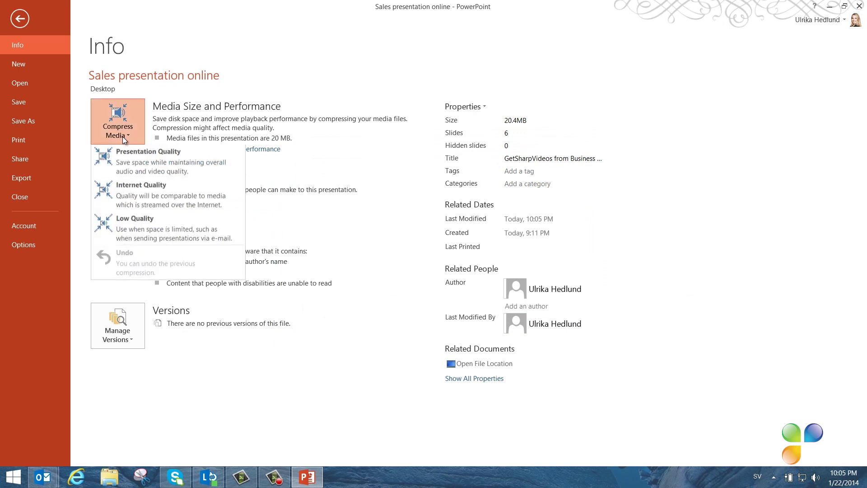
click(156, 198)
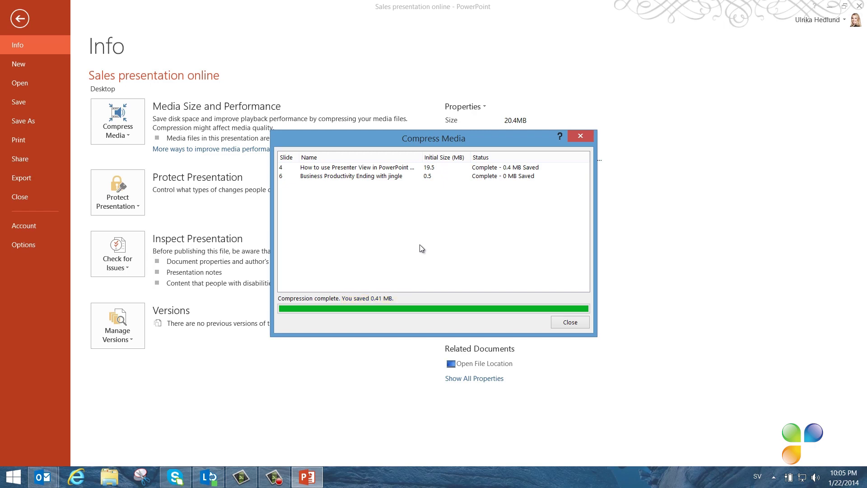
click(564, 323)
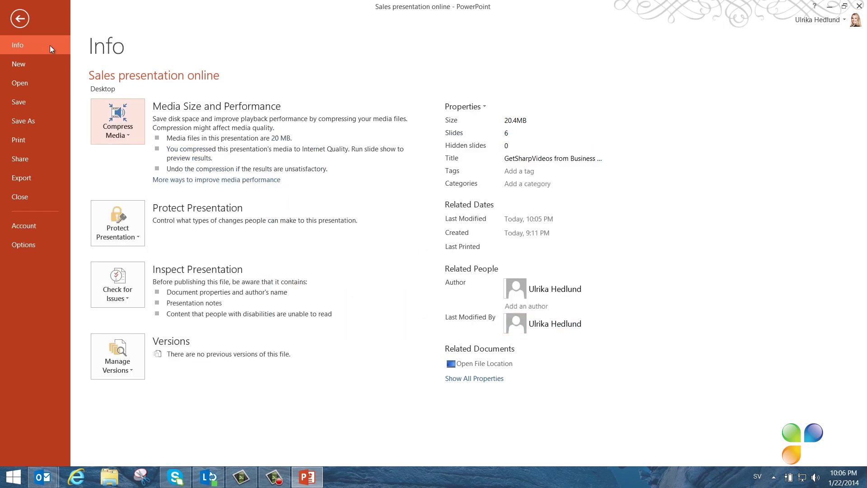
Save the presentation and show slide 5, 'Check out our amazing reviews'.
click(27, 19)
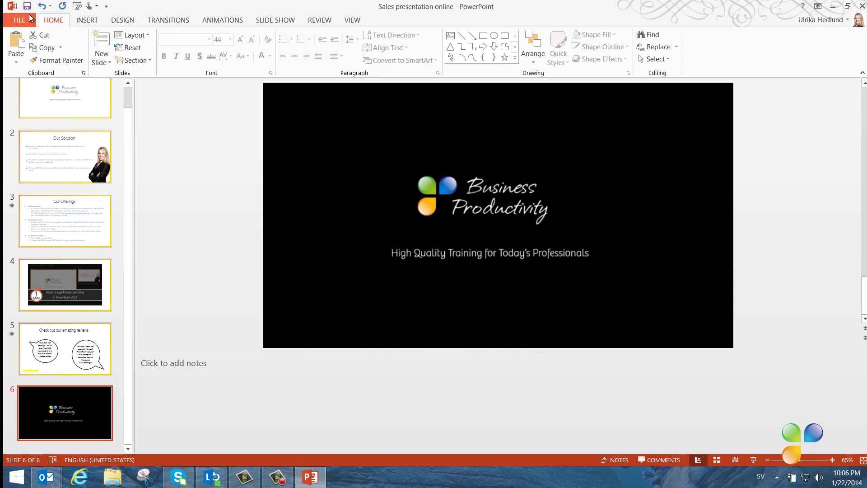
click(27, 6)
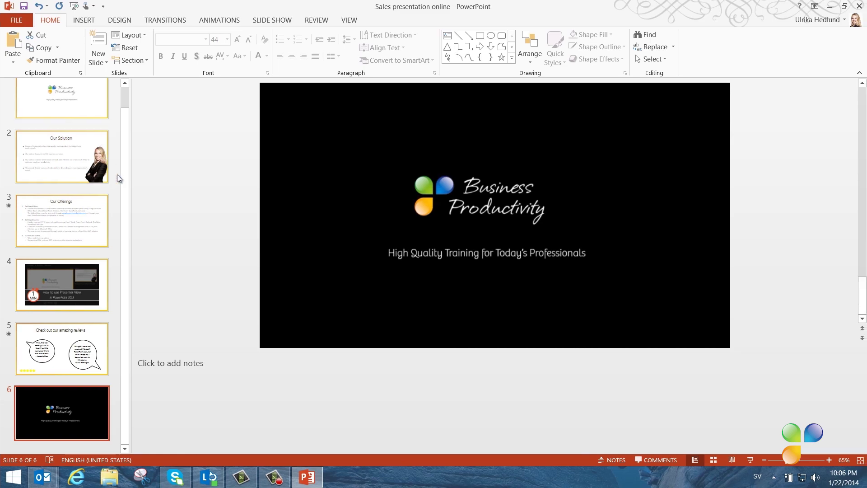
click(70, 351)
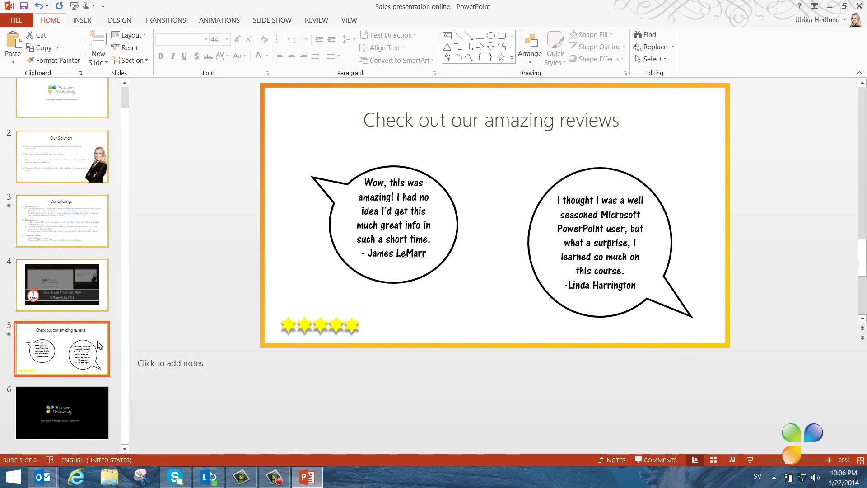
Turn on 'Embed fonts in the file' in the Save options, embedding only characters used.
click(199, 167)
click(24, 20)
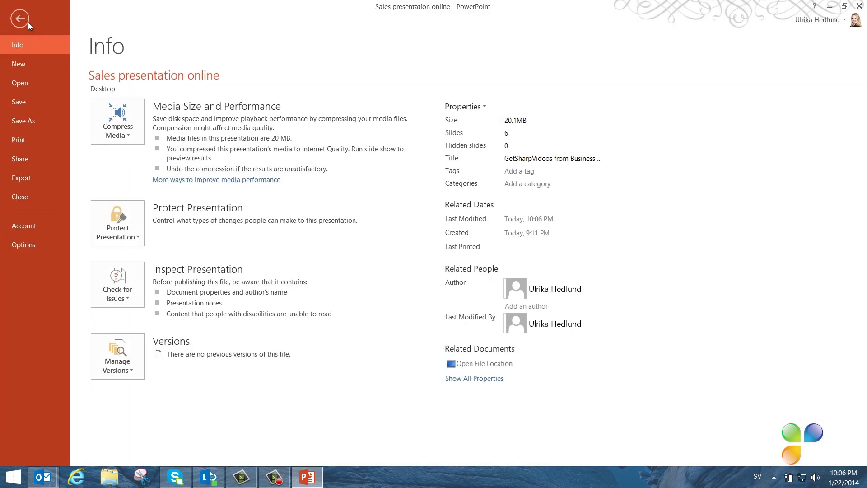
click(36, 245)
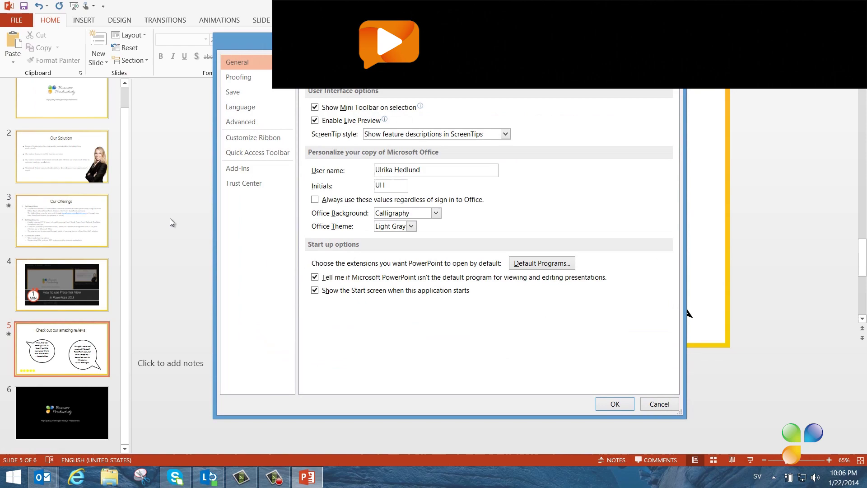
click(272, 92)
scroll(663, 194, down, 1)
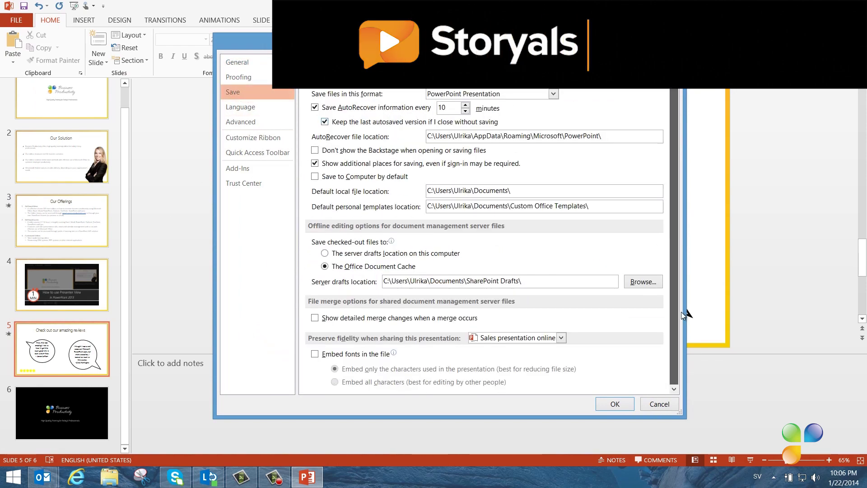
click(315, 355)
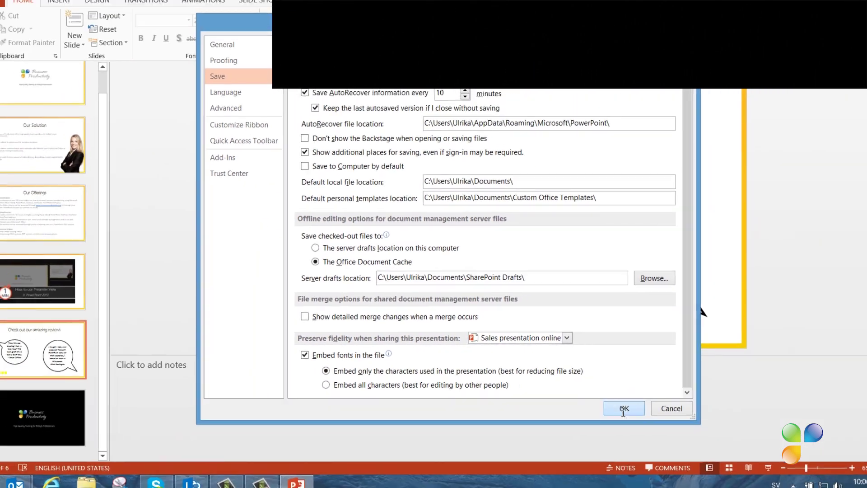
click(719, 456)
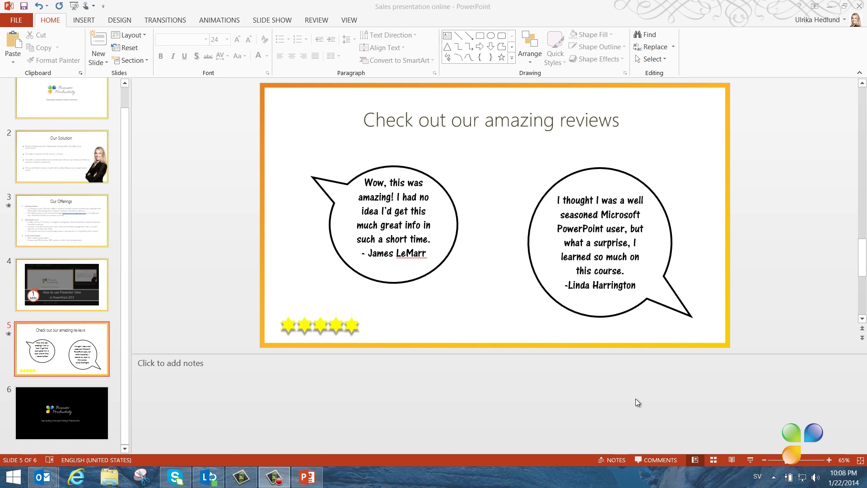
Step back through Our Offerings and Our Solution to the title slide.
click(74, 209)
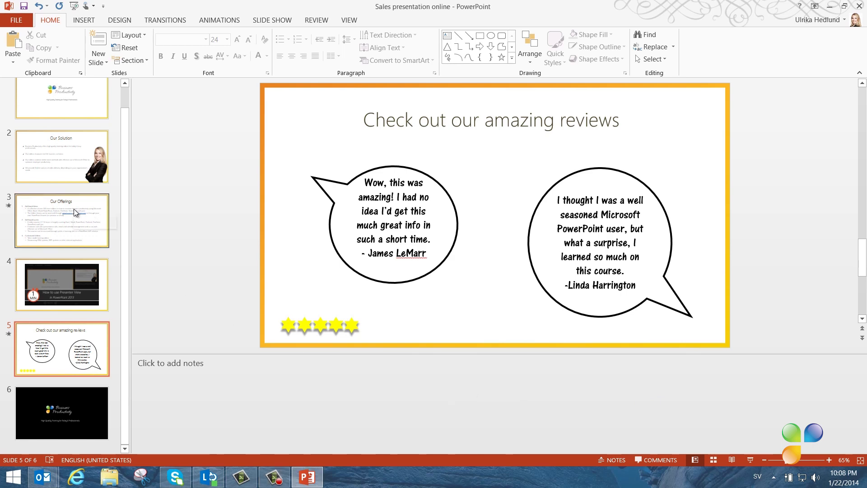
click(58, 170)
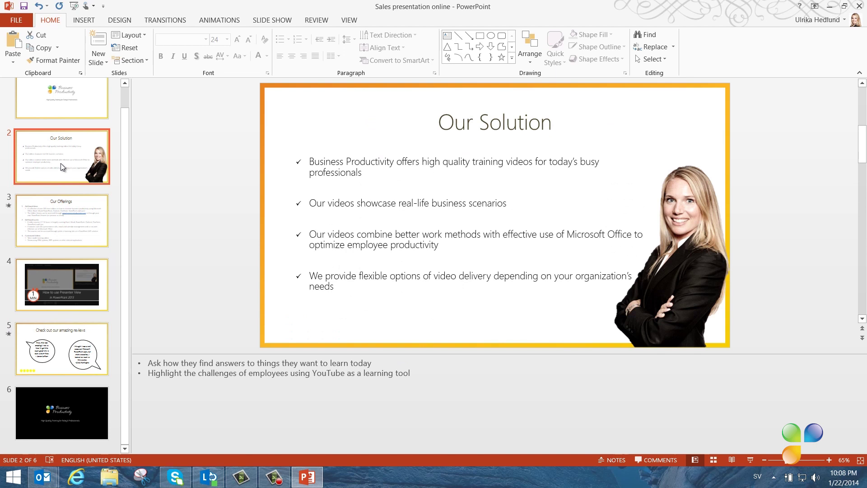
click(62, 109)
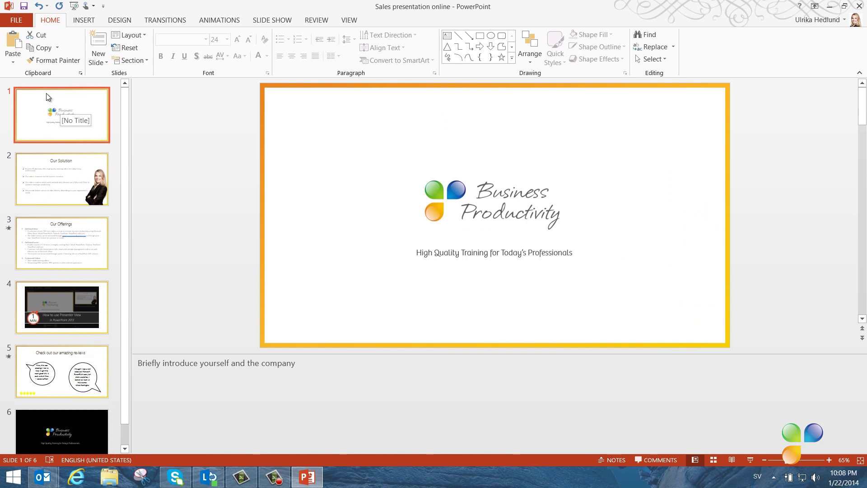
List all file properties on the Info page: 288 words, 4 notes, status Final.
click(17, 22)
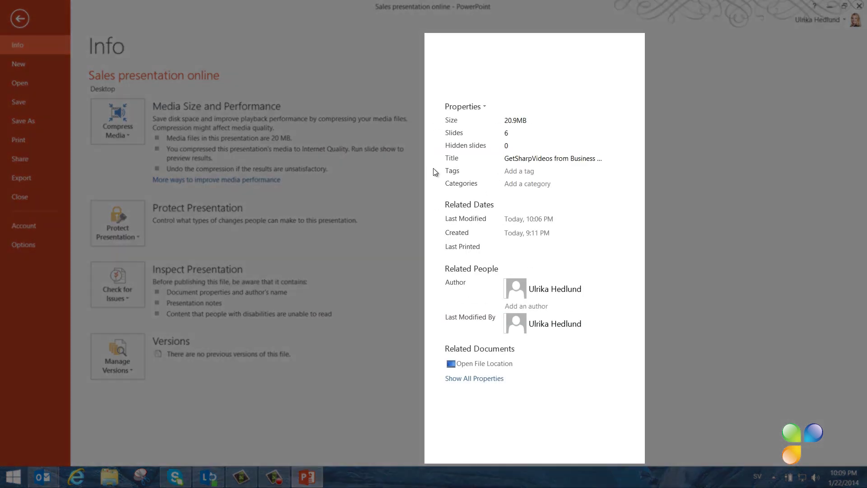
click(486, 378)
scroll(622, 325, down, 2)
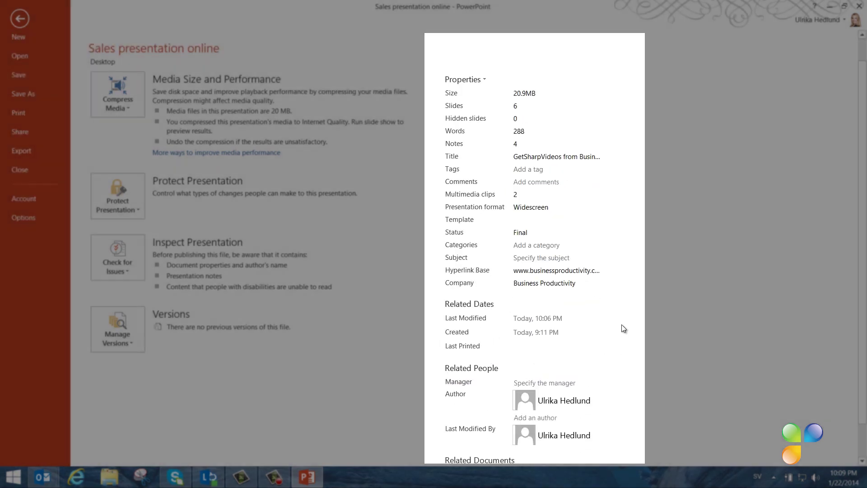
scroll(622, 326, up, 2)
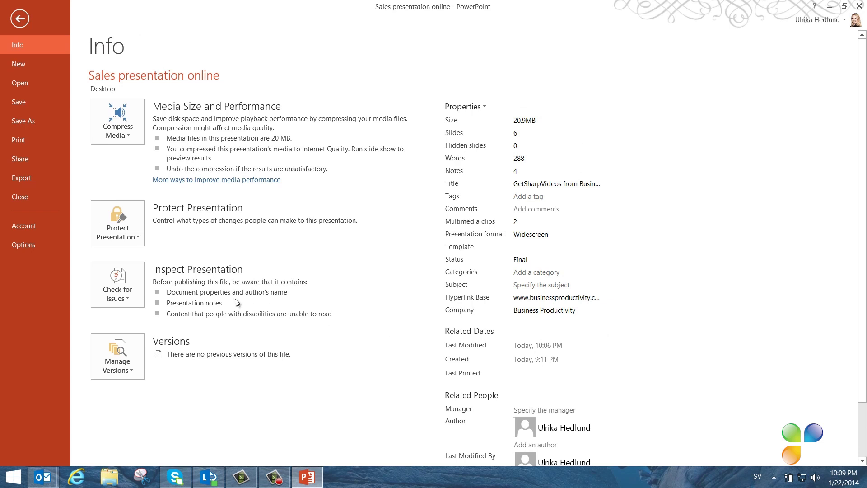
In the Document Inspector, tick every category including Presentation Notes.
click(127, 296)
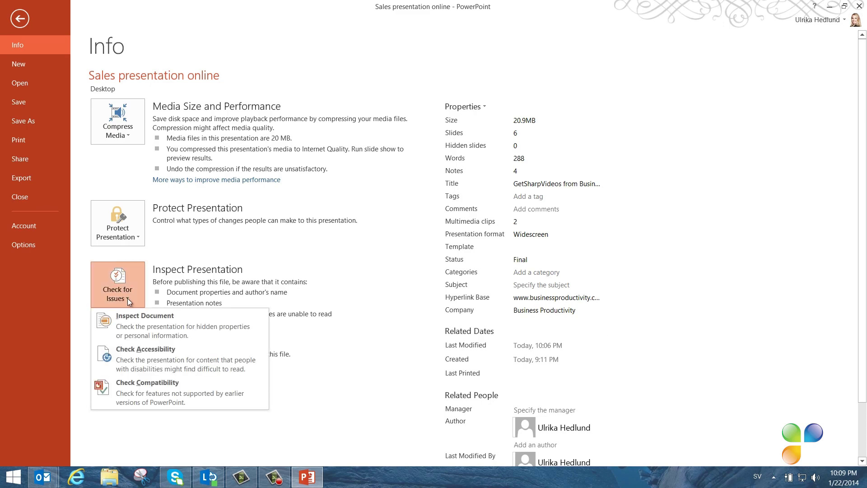
click(146, 326)
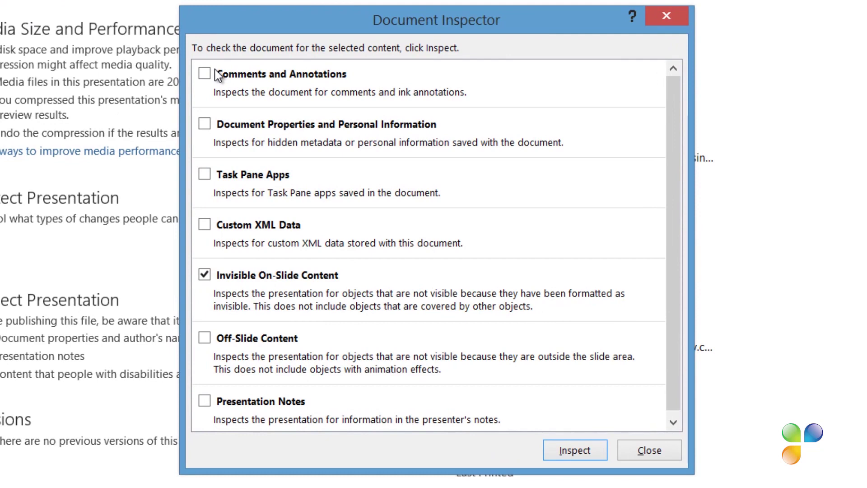
click(205, 74)
click(205, 123)
click(205, 174)
click(207, 224)
click(206, 339)
click(204, 402)
drag(674, 369, 678, 373)
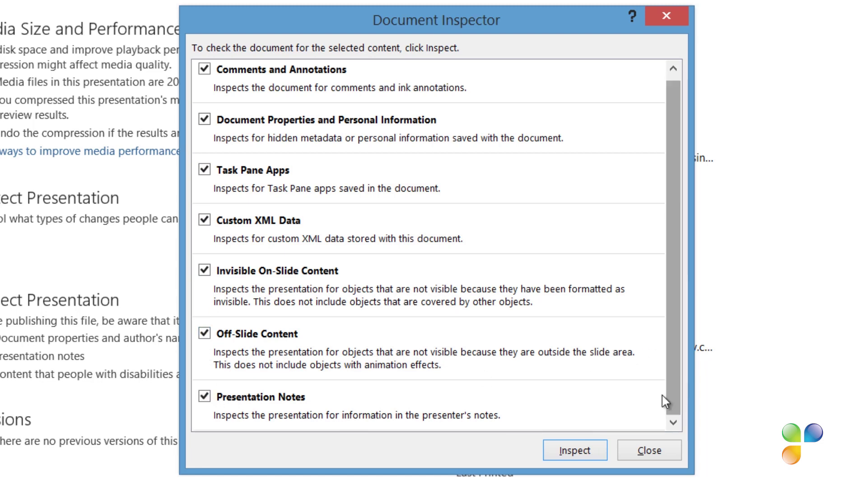
Run the inspection and remove all presentation notes.
click(562, 453)
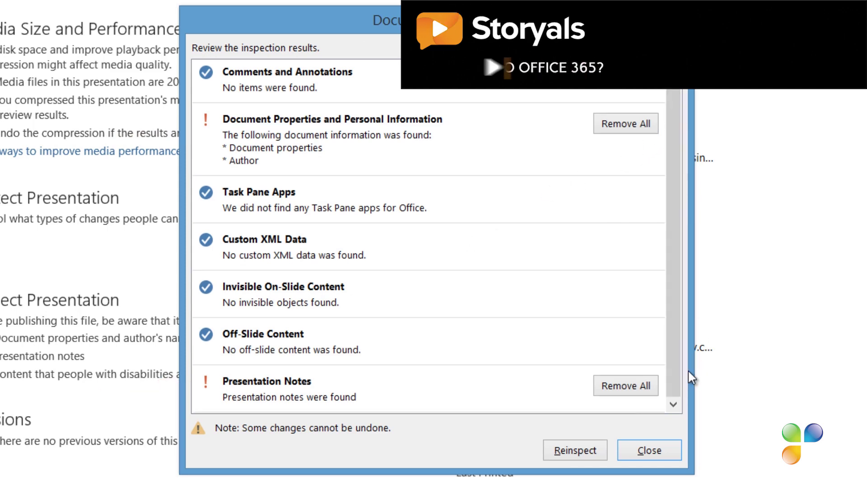
click(632, 392)
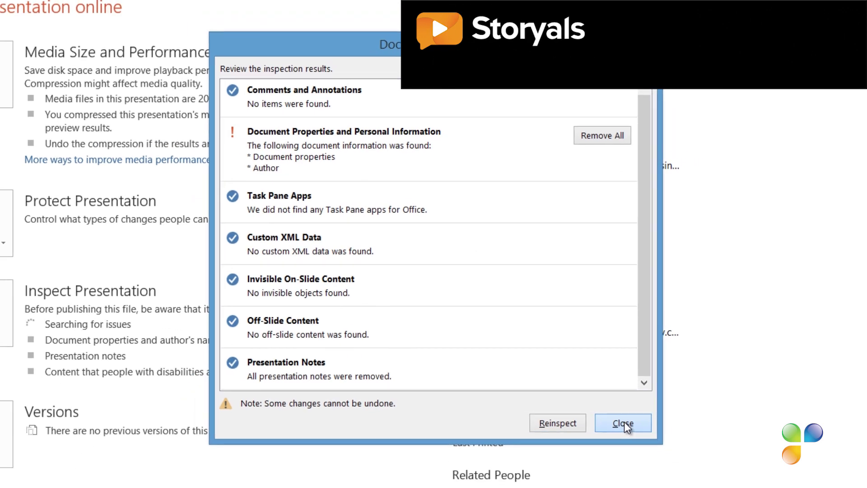
click(624, 423)
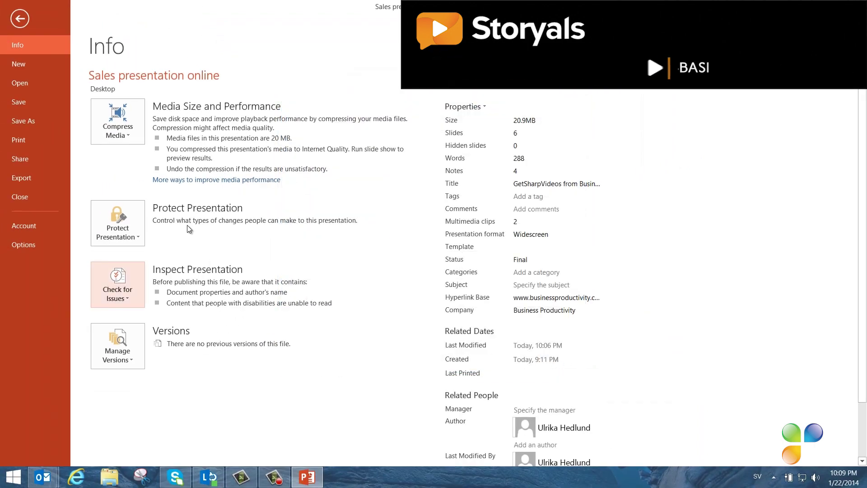
Leave Backstage to show the title slide with its now-empty notes pane.
click(20, 19)
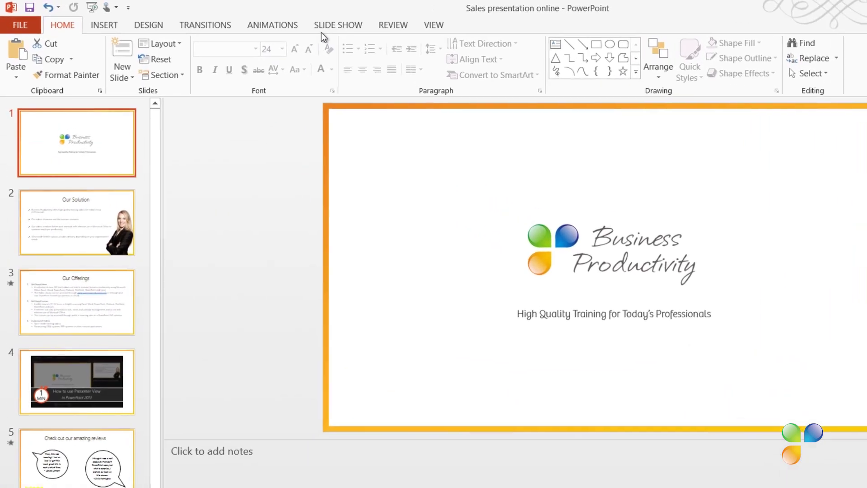
Set up Present Online via Office Presentation Service, allowing remote viewers to download.
click(263, 20)
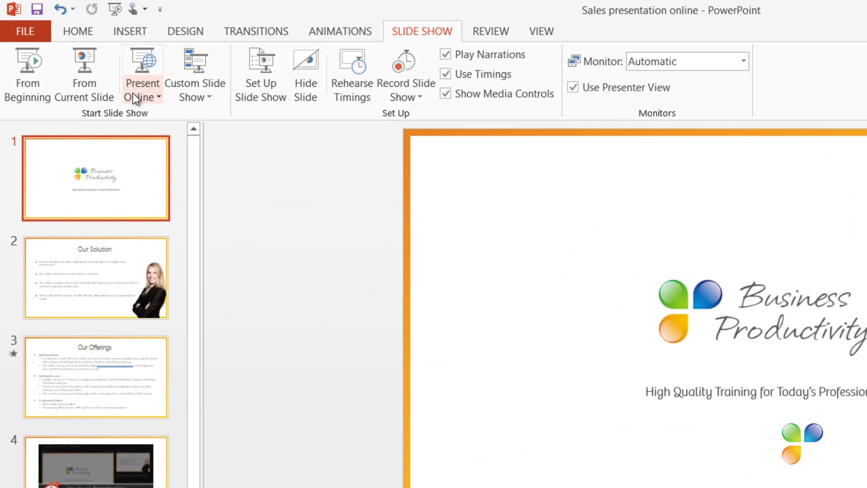
click(133, 93)
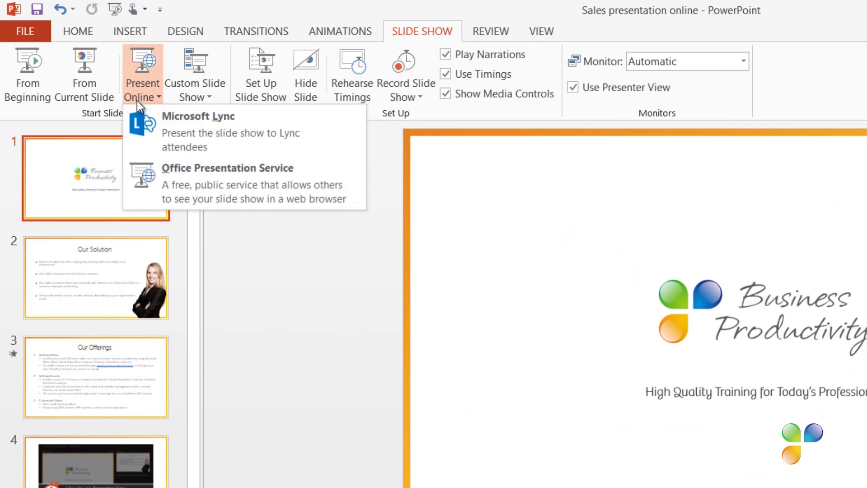
click(180, 194)
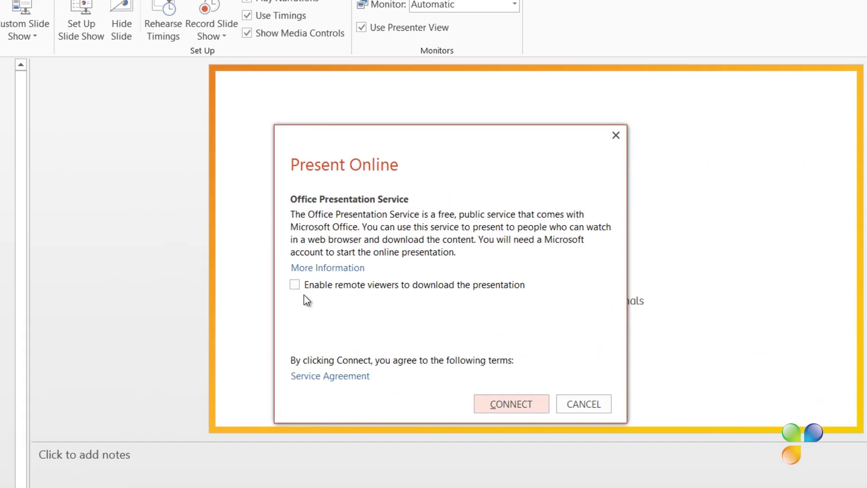
click(283, 304)
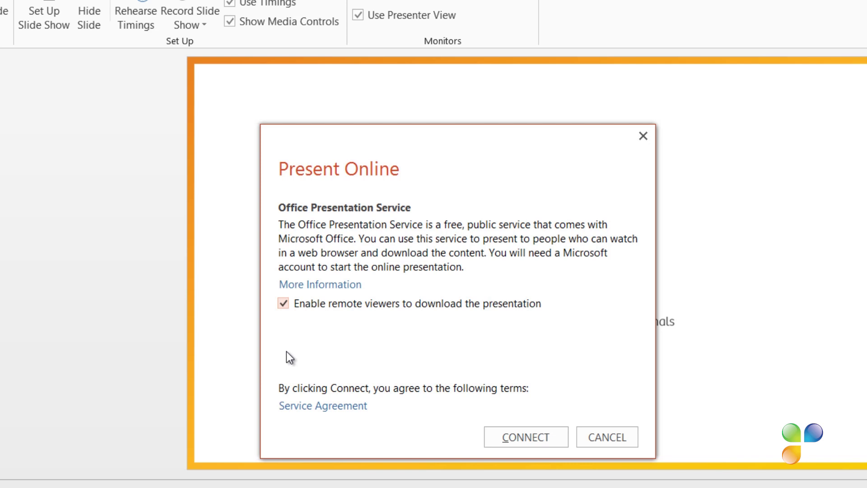
Connect to the Office Presentation Service to get the remote viewer link.
click(510, 435)
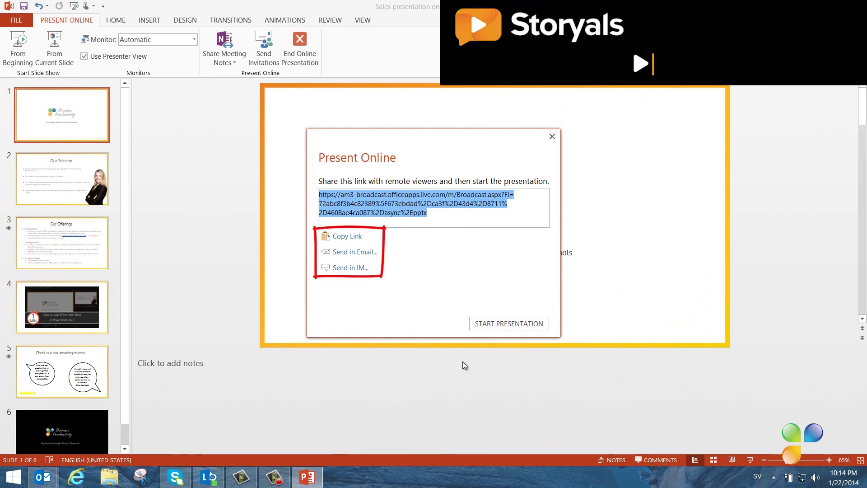
Copy the broadcast link and paste it into the Outlook email draft, then return to PowerPoint.
click(345, 236)
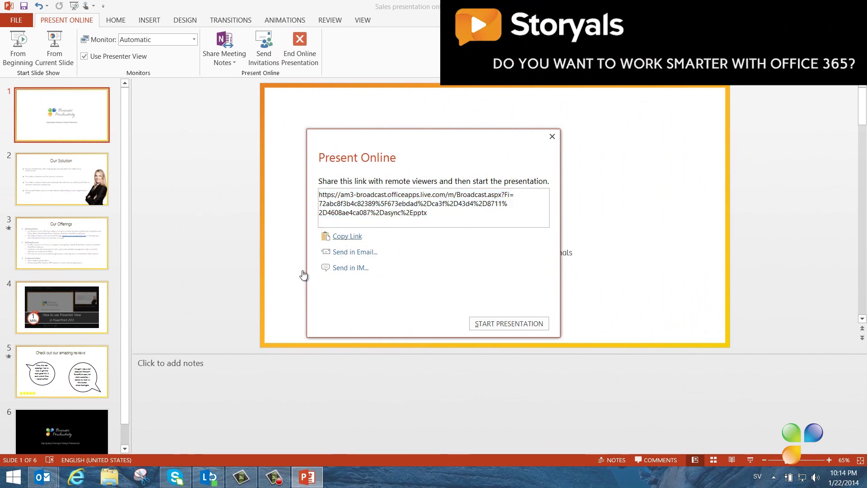
mouse_move(45, 478)
click(194, 417)
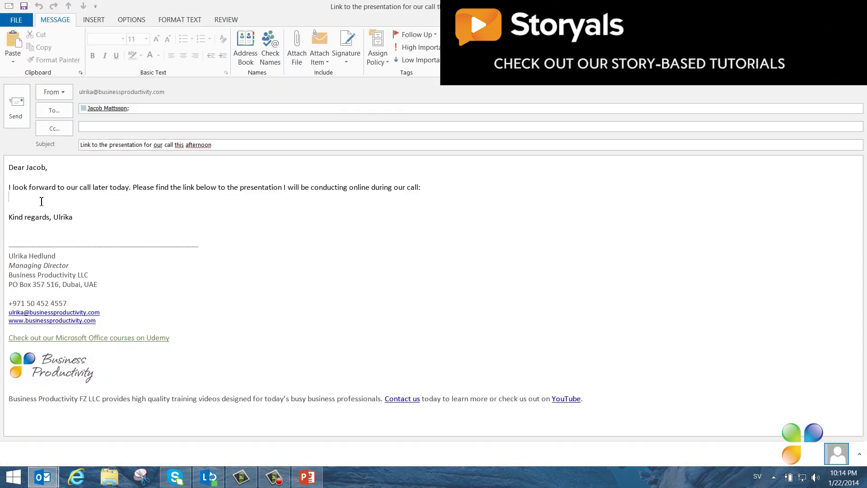
key(ctrl+v)
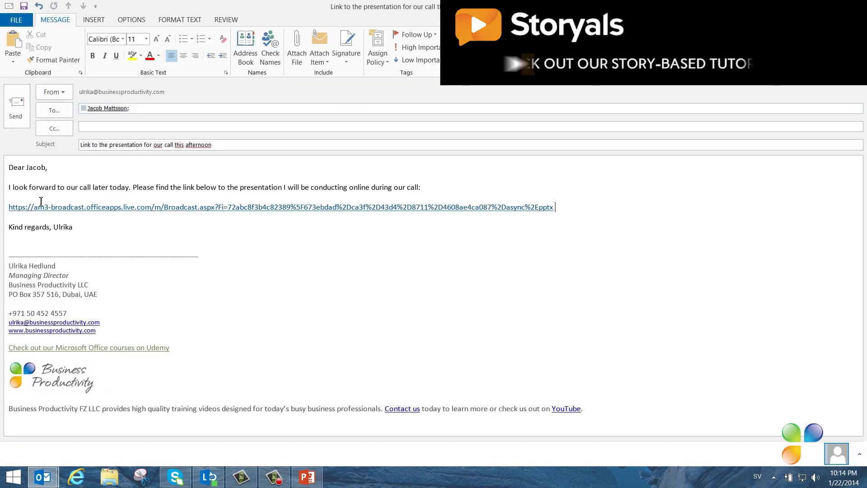
key(alt+Tab)
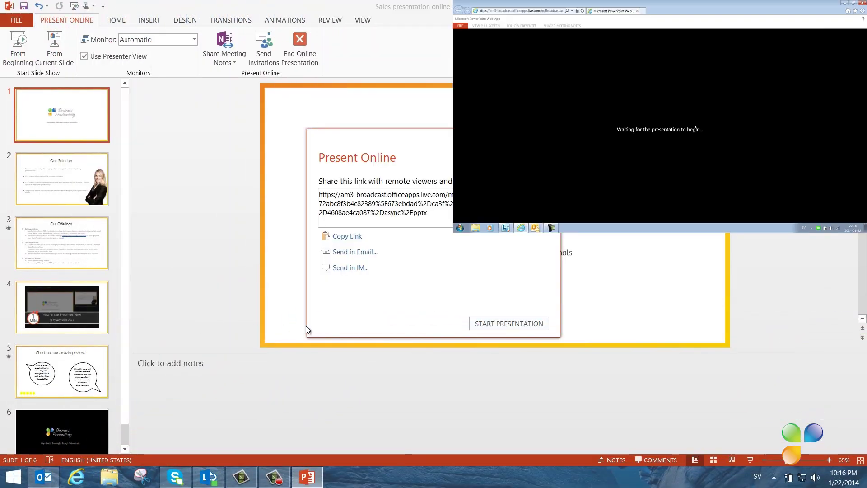
Start the online broadcast from the Present Online dialog.
click(492, 324)
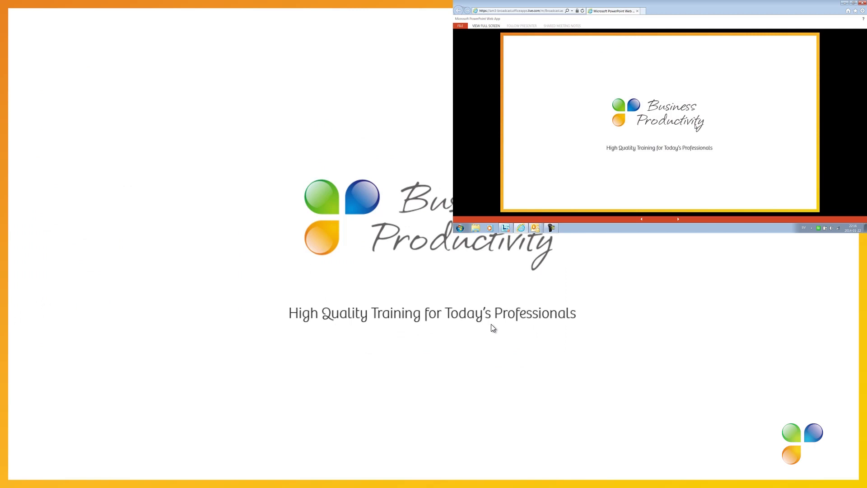
Switch the running show to Presenter View and advance to slide 2, Our Solution.
right_click(508, 231)
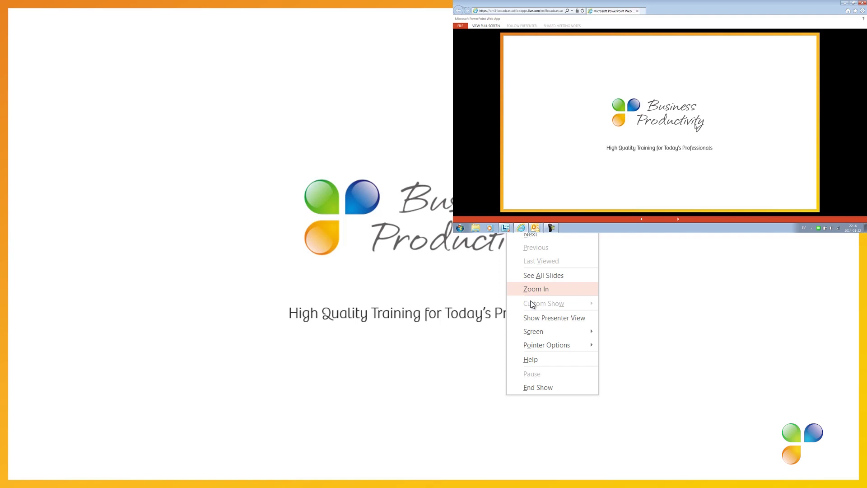
click(536, 318)
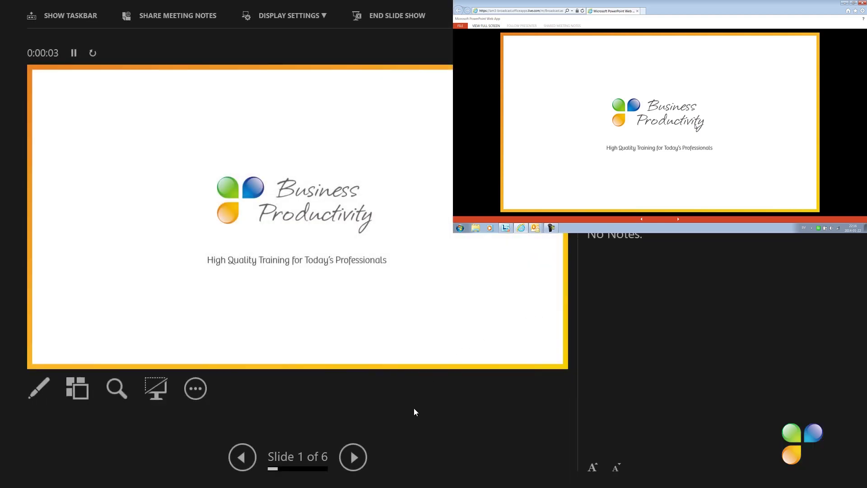
click(354, 459)
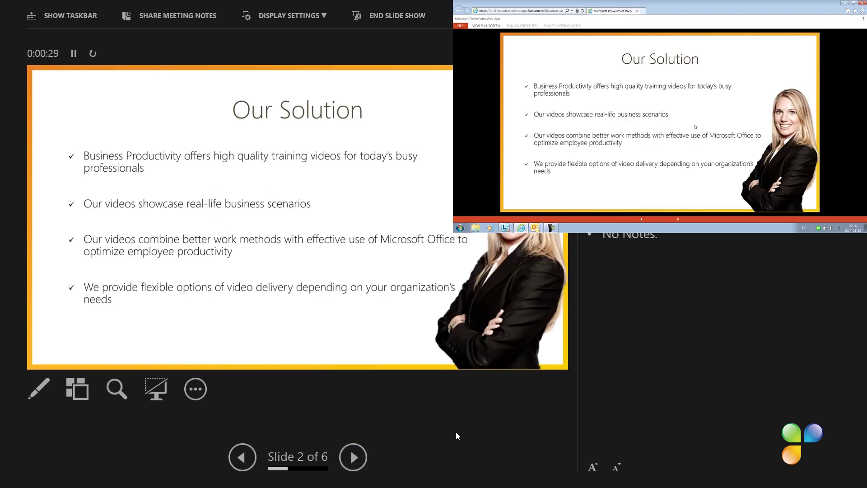
Turn the laser pointer on, then turn it off again.
click(38, 388)
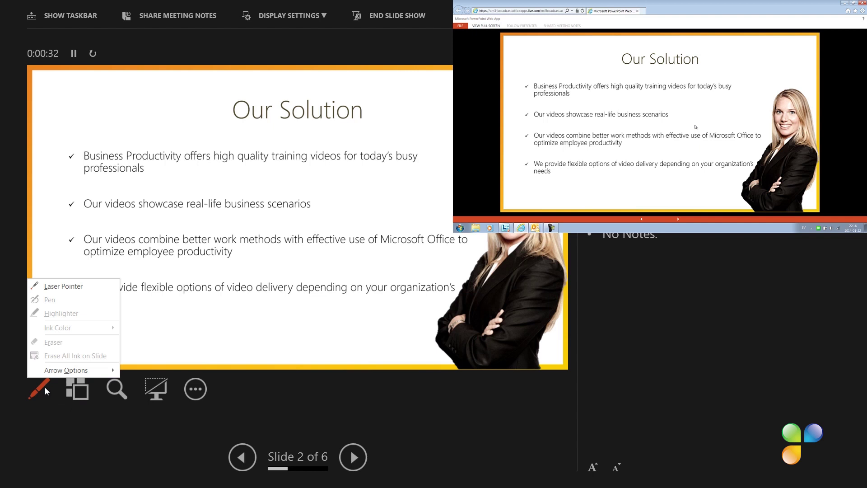
click(53, 287)
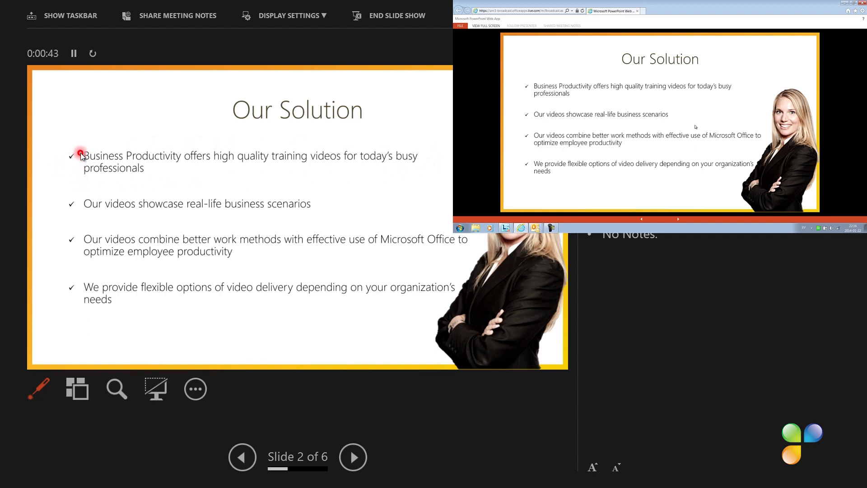
click(45, 386)
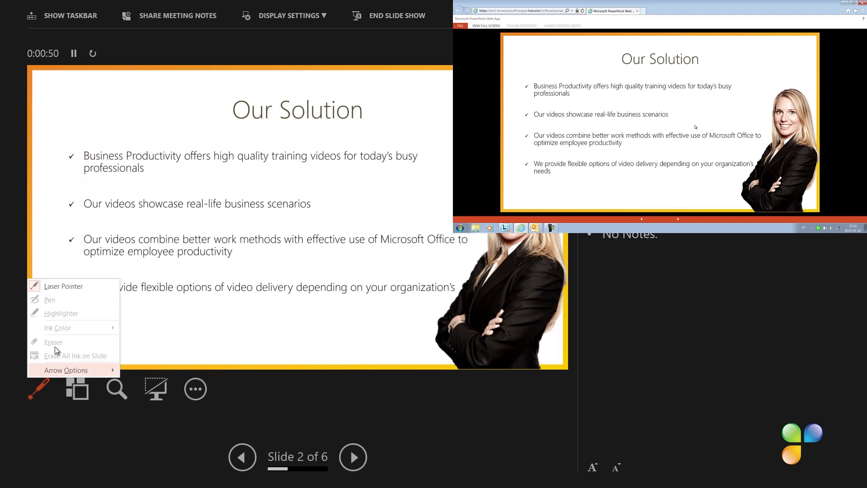
click(63, 285)
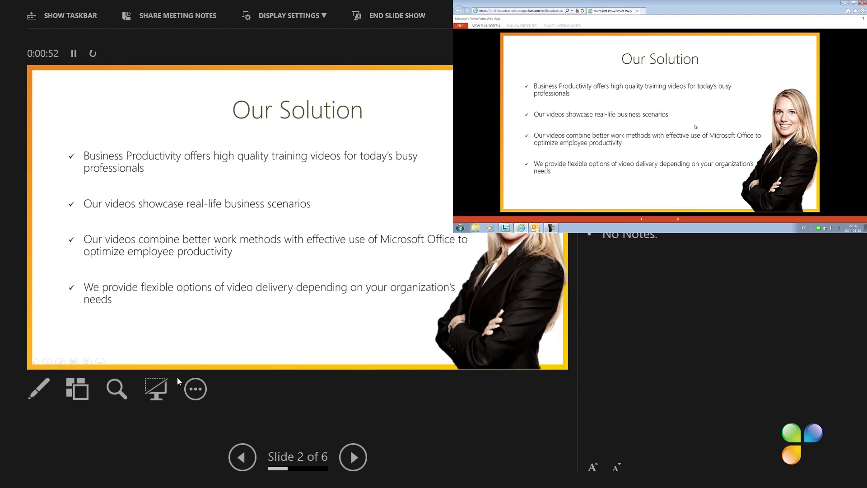
Advance to Our Offerings and reveal its GetSharpCourses and Customized Videos sections.
click(354, 457)
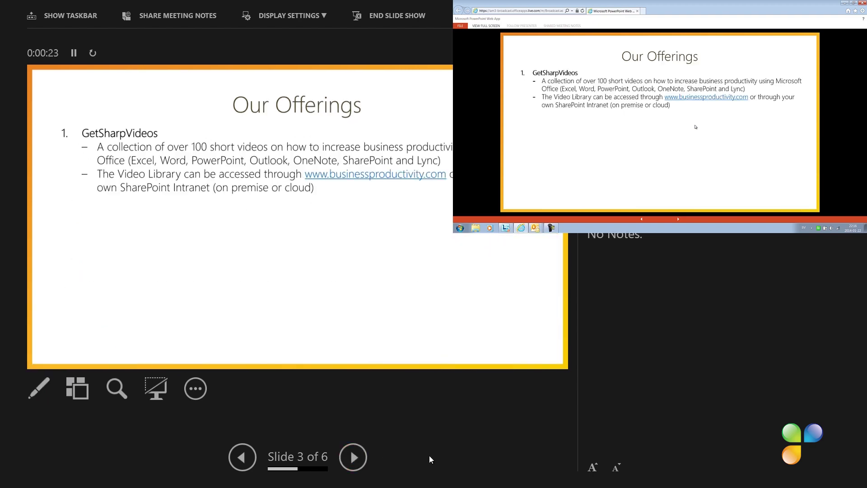
click(358, 459)
click(358, 459)
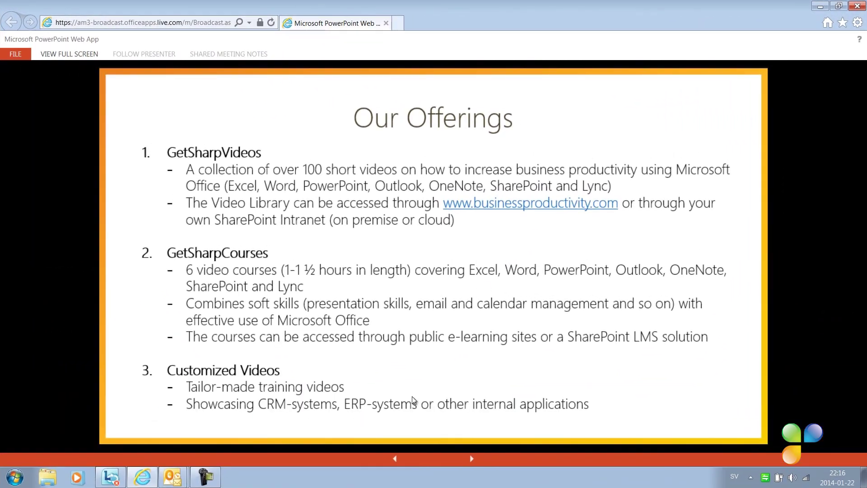
In the web viewer, step back through Our Offerings to the Our Solution slide.
click(395, 459)
click(396, 459)
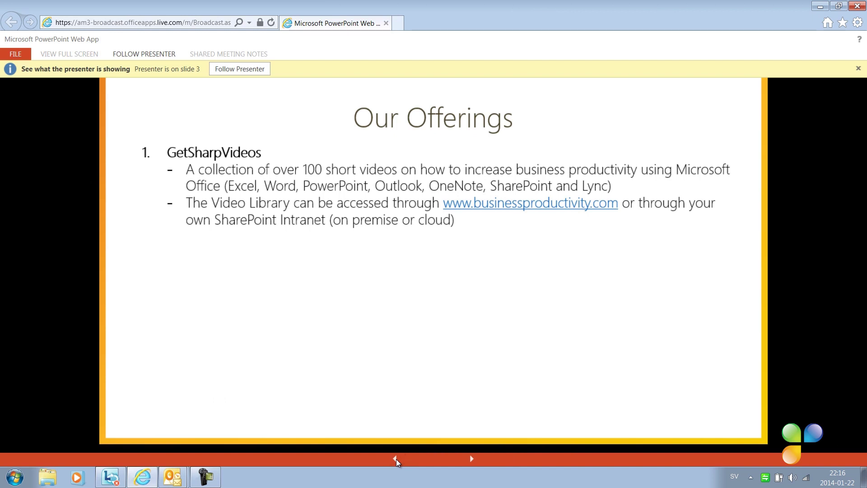
click(396, 459)
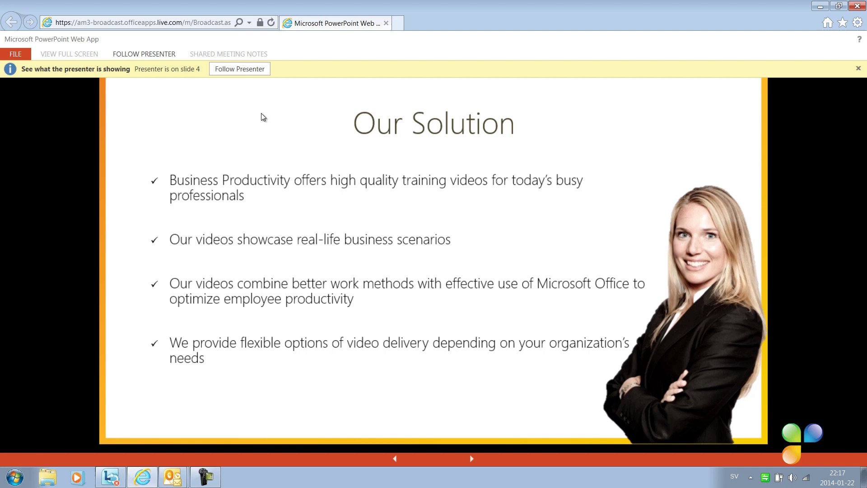
Set the web viewer to follow the presenter's current slide again.
click(232, 68)
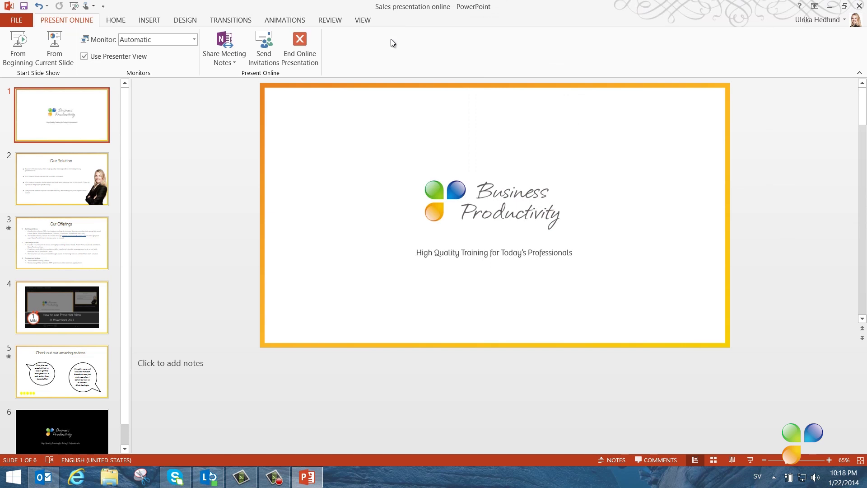
Insert a new slide after slide 5 titled 'Questions?' and centre the title.
click(83, 403)
right_click(84, 404)
click(113, 437)
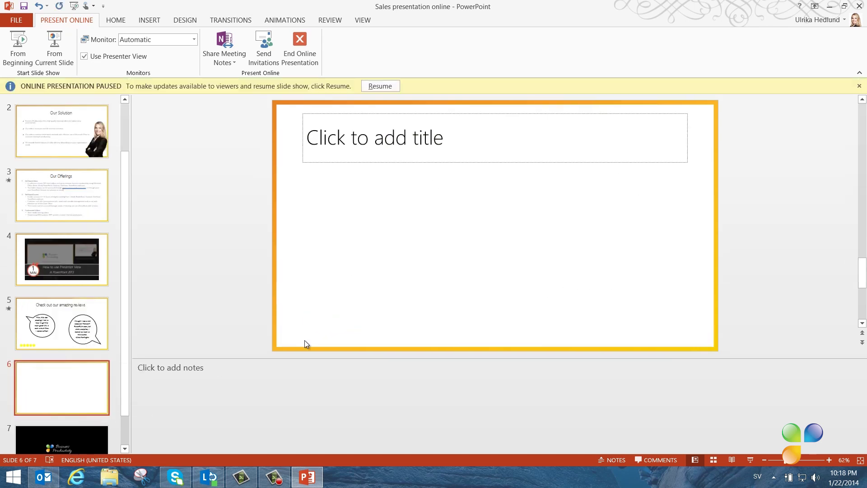
click(392, 142)
text(Quest)
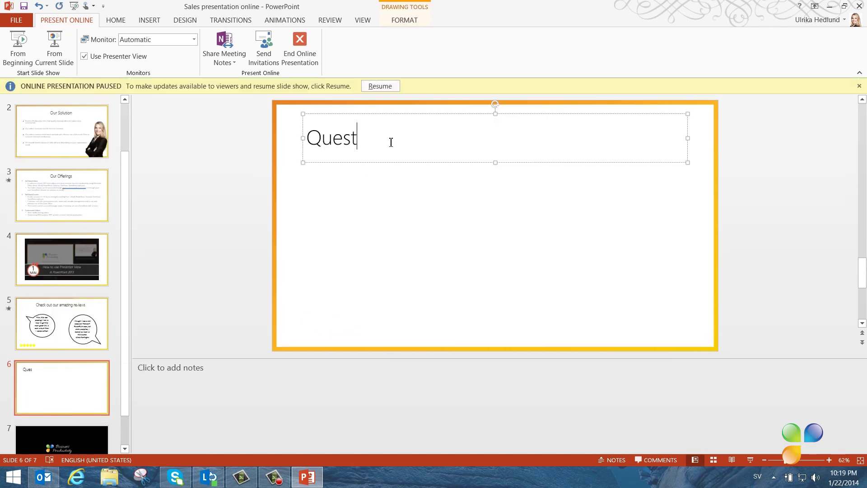
text(ions?)
triple_click(350, 137)
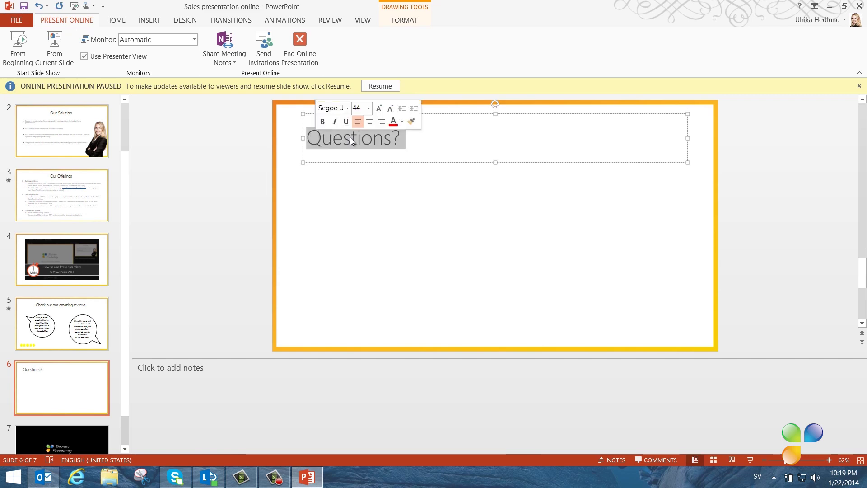
key(ctrl+e)
click(446, 216)
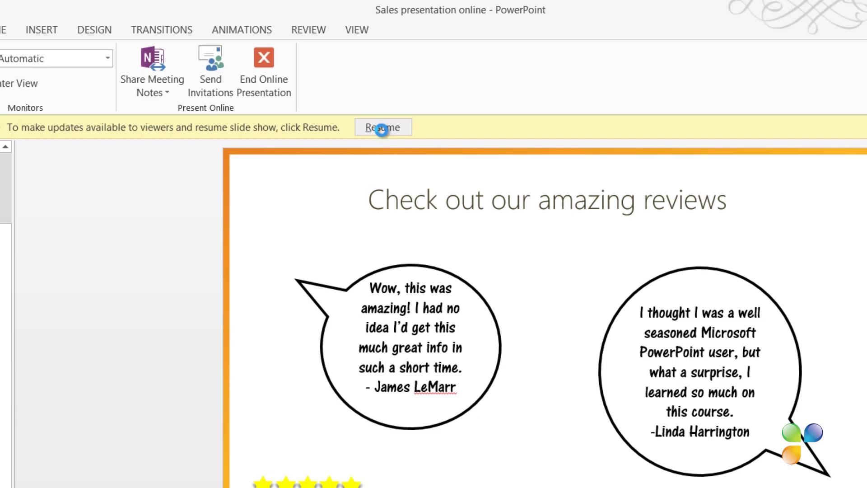
Resume the paused broadcast and advance Presenter View to the Questions? slide.
click(382, 128)
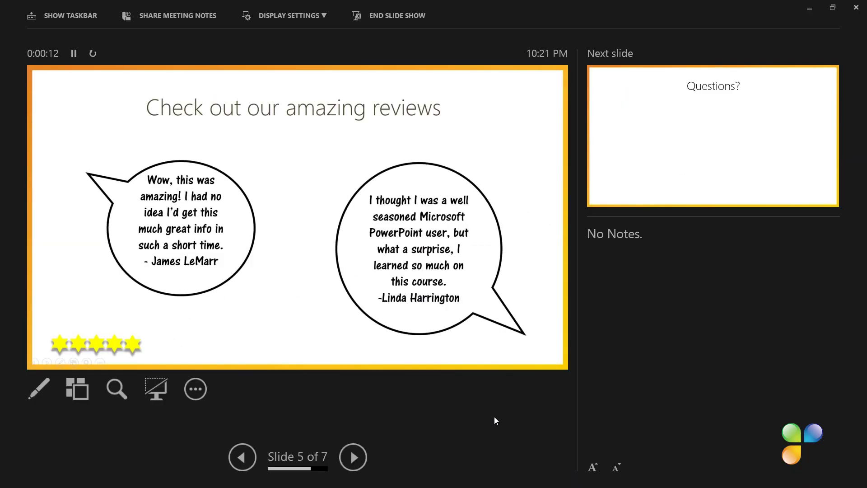
click(352, 457)
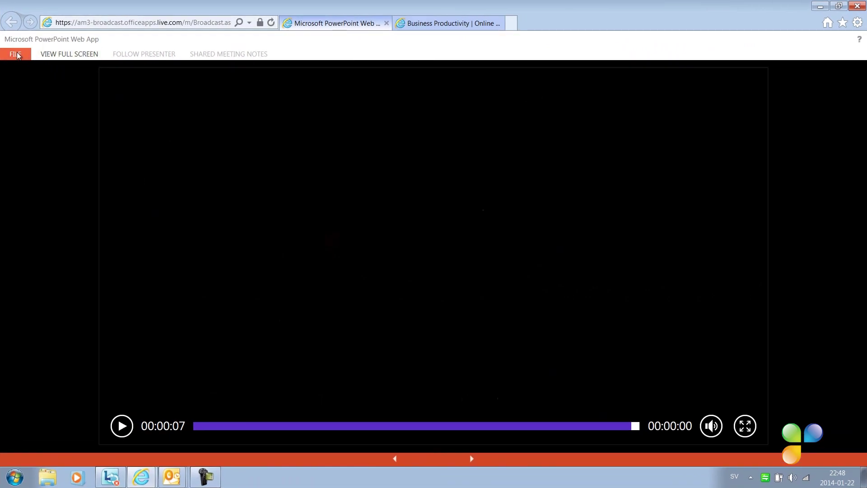
Show the Save As and Download options from the web viewer's FILE menu.
click(16, 53)
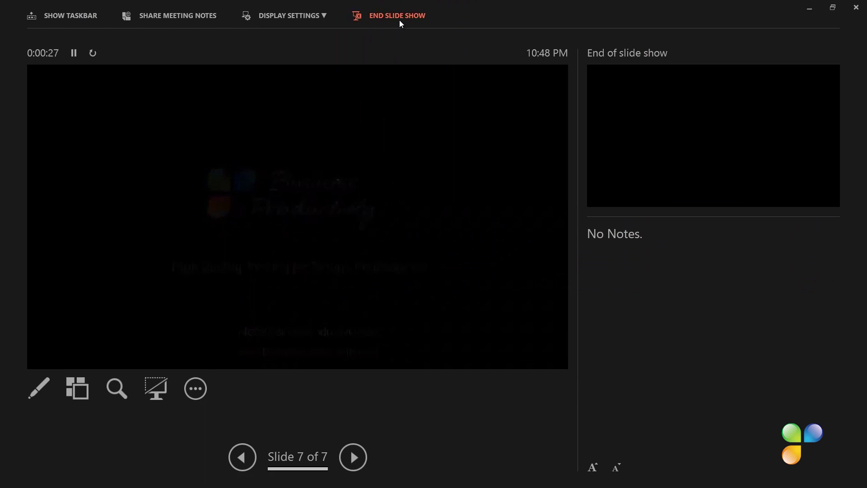
End the slide show and the online presentation, disconnecting all viewers.
click(399, 20)
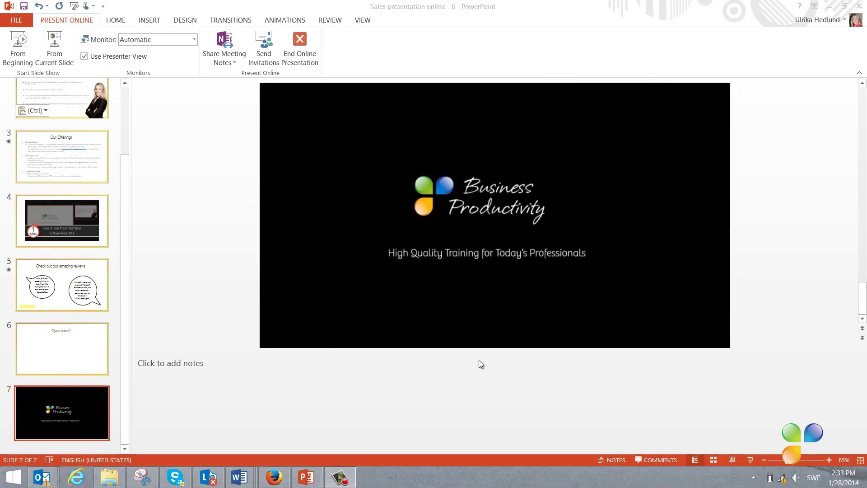
click(300, 48)
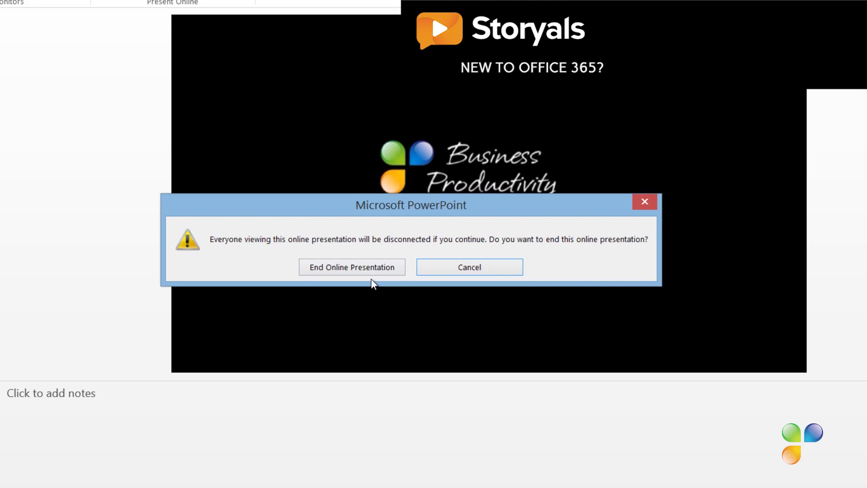
click(376, 269)
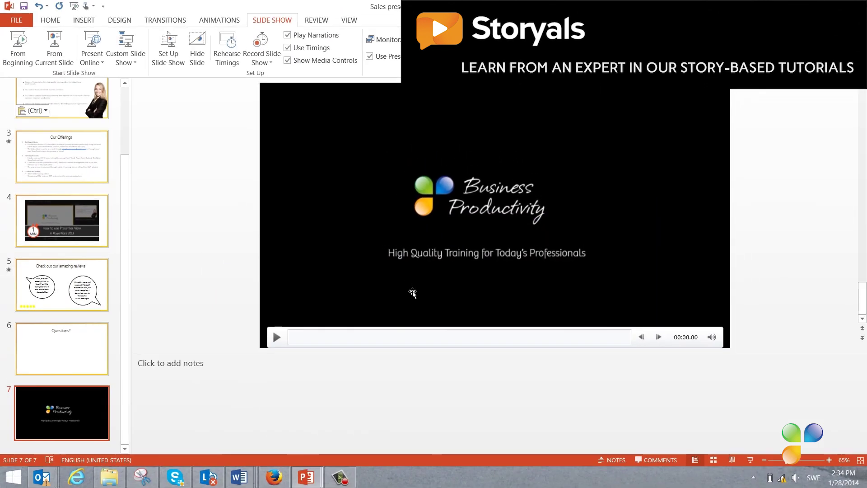